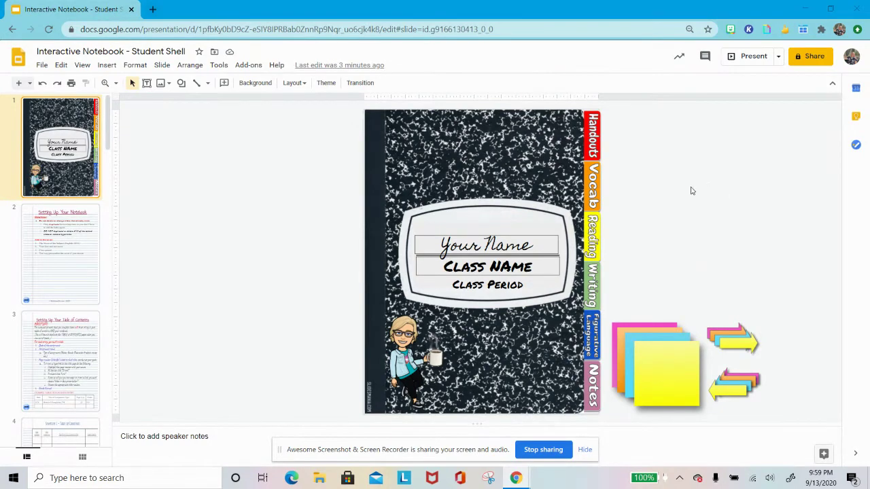
- Skim the notebook's slides, and inspect the cover's name, class name and class period text boxes and its avatar image
scroll(61, 180, down, 10)
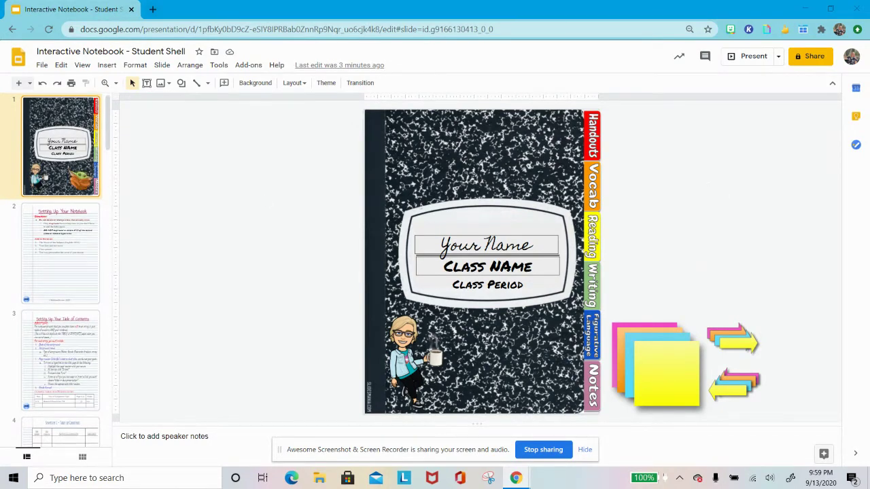
scroll(61, 182, down, 5)
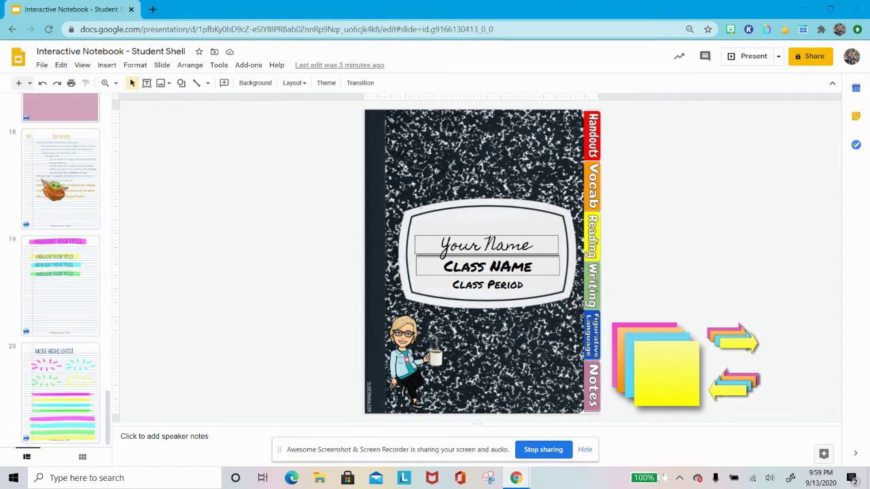
scroll(61, 272, up, 15)
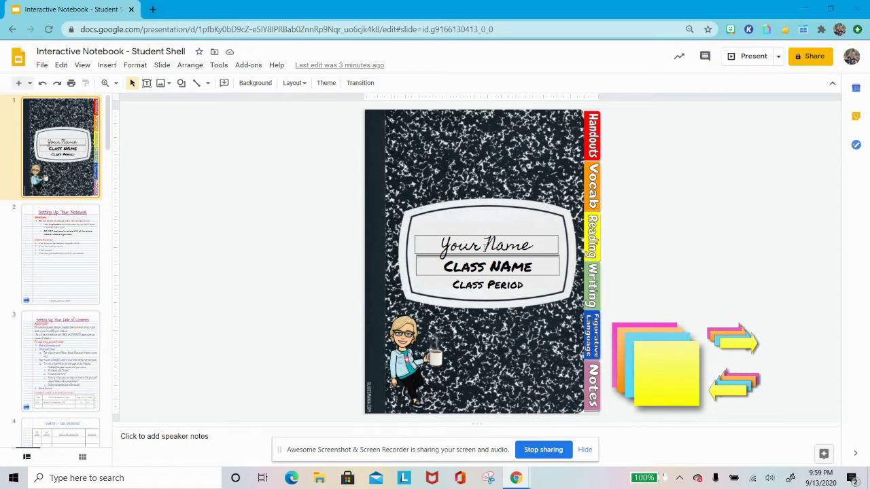
click(473, 247)
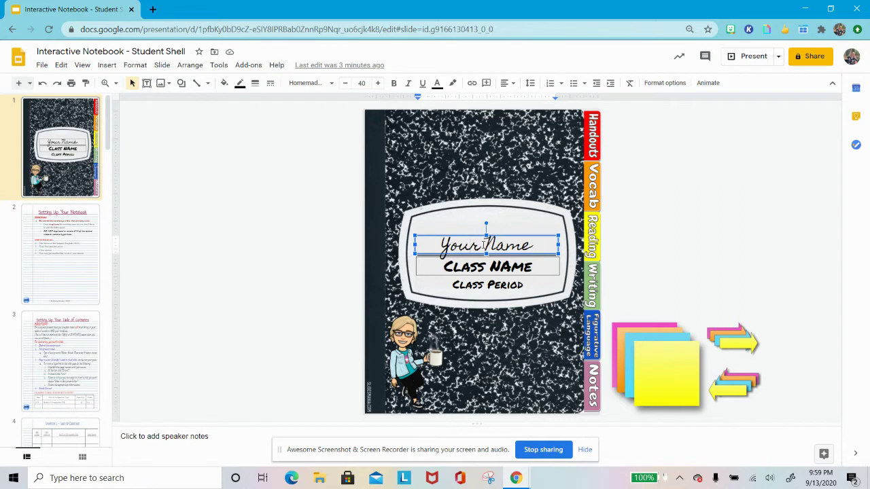
click(485, 268)
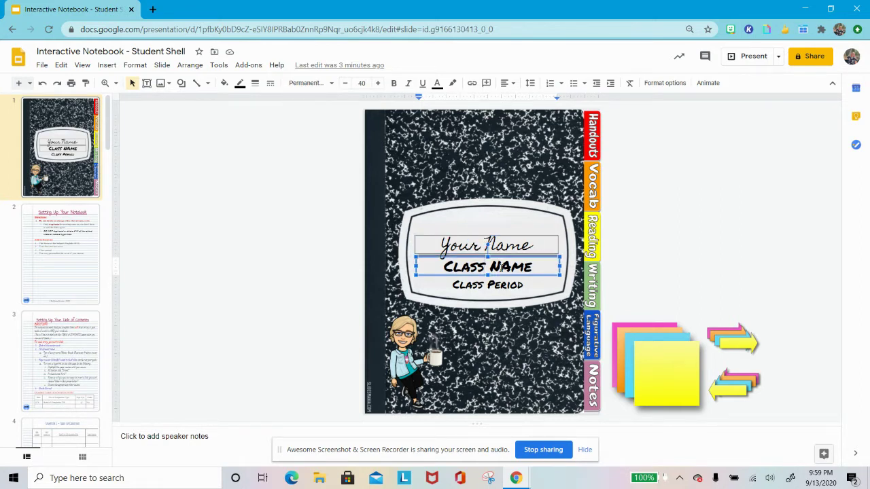
click(495, 285)
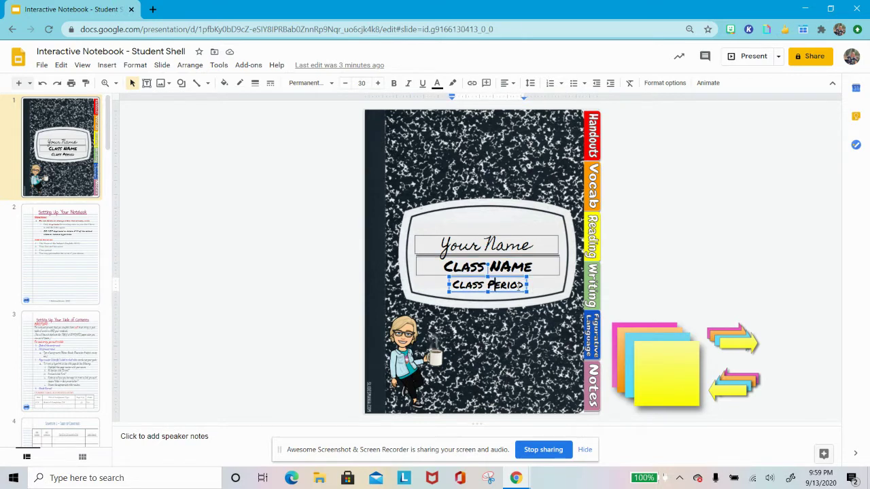
click(410, 349)
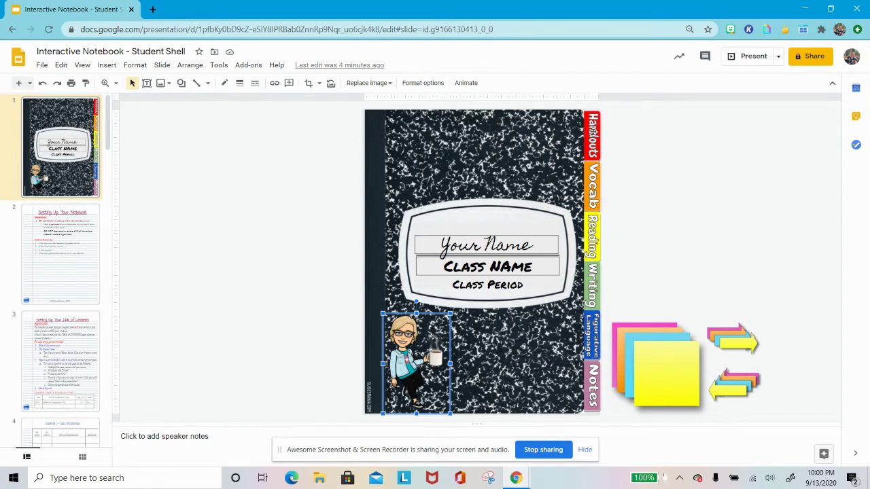
- Follow the cover's Handouts tab link to its section slide, and return to the cover through the HOME link
click(593, 135)
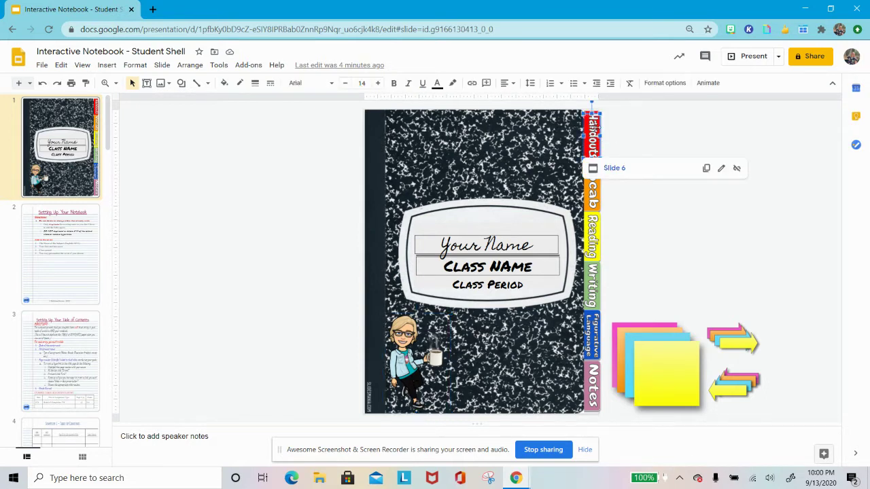
click(615, 170)
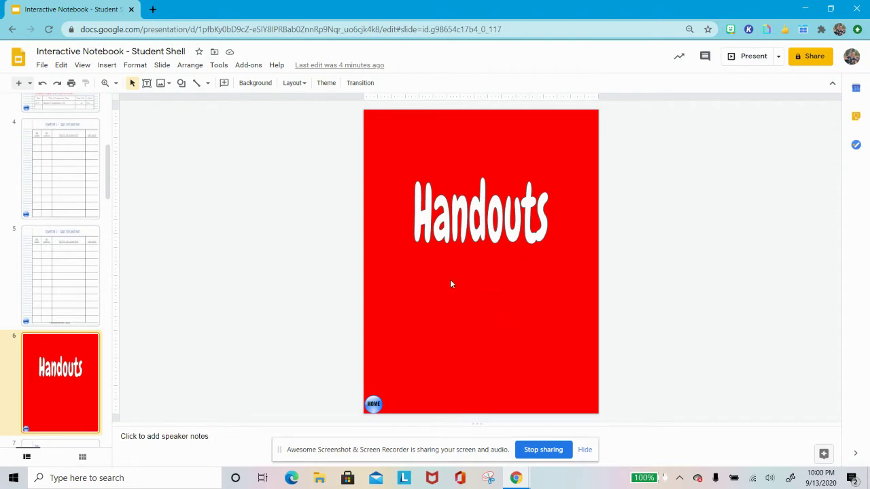
click(373, 405)
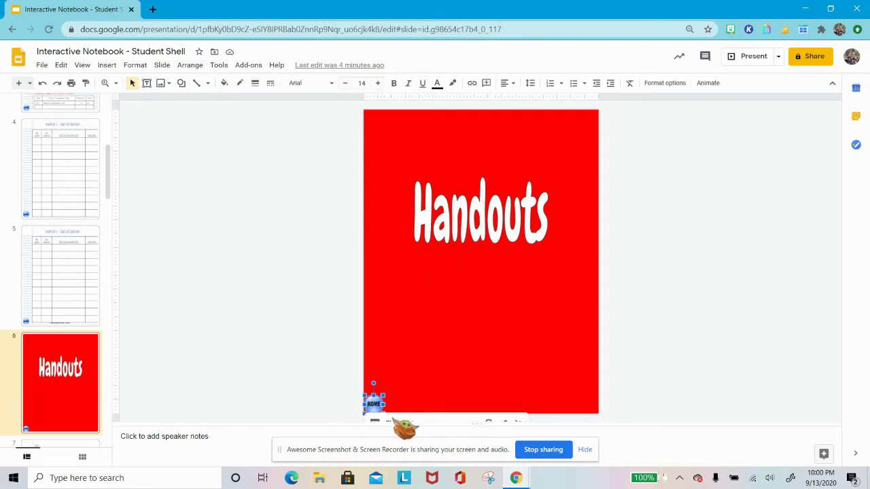
click(397, 422)
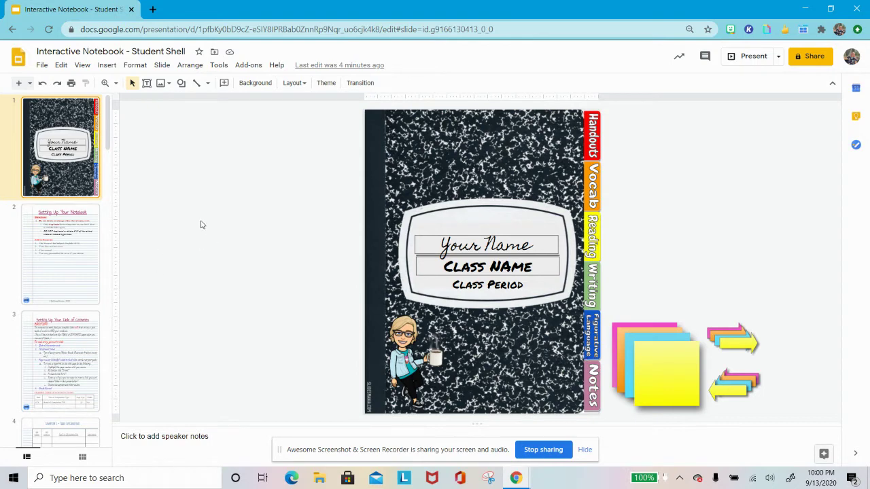
- Examine the notebook setup directions, the table of contents directions and the two Semester 1 table of contents slides
drag(201, 224, 71, 265)
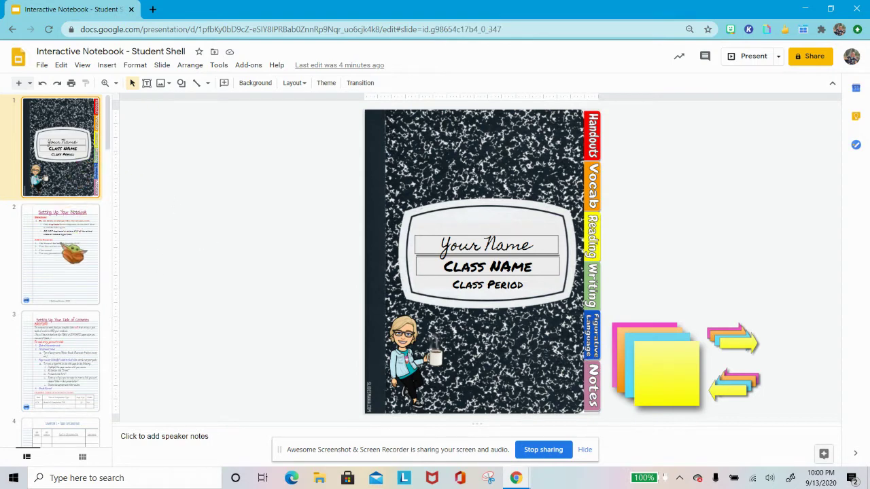
click(71, 265)
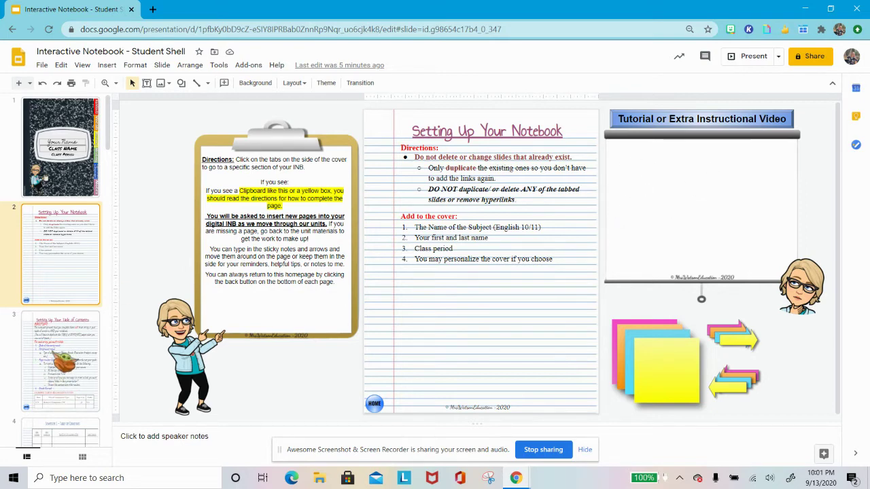
click(61, 360)
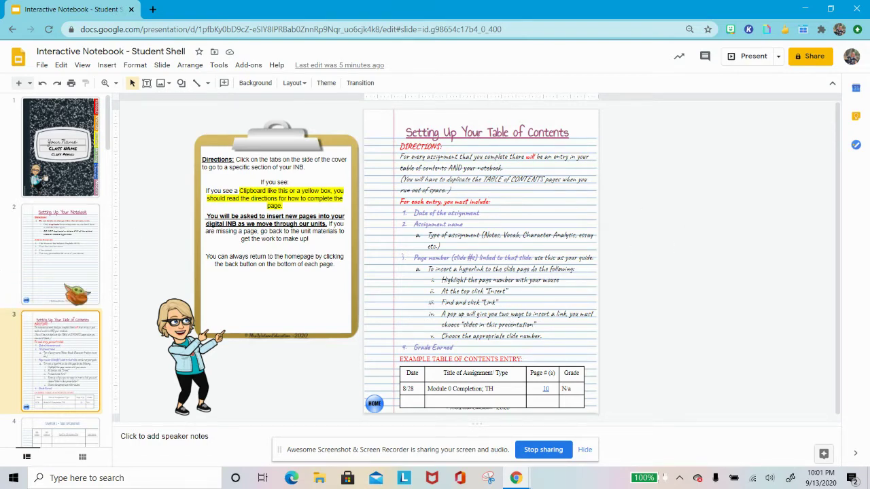
scroll(76, 294, down, 4)
click(58, 242)
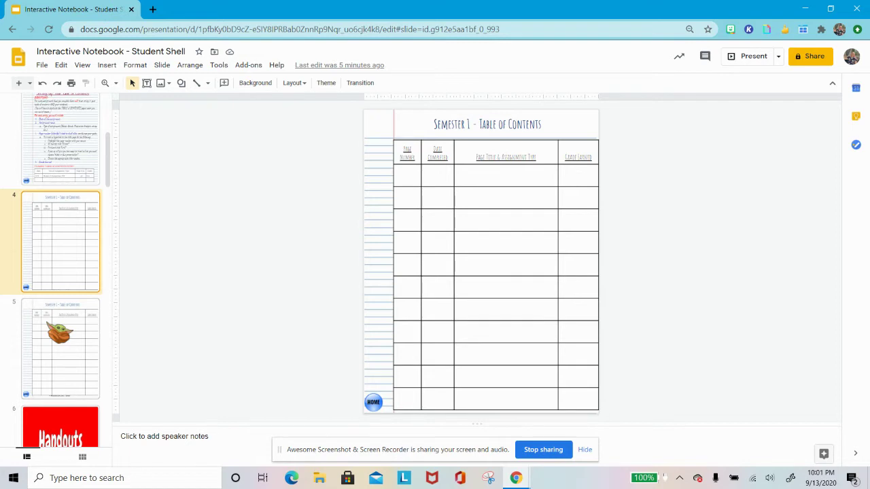
click(59, 331)
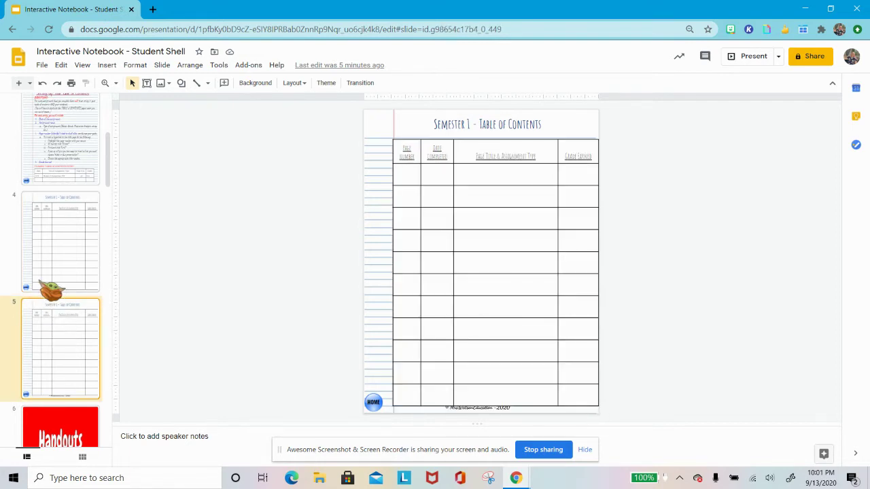
scroll(60, 243, down, 3)
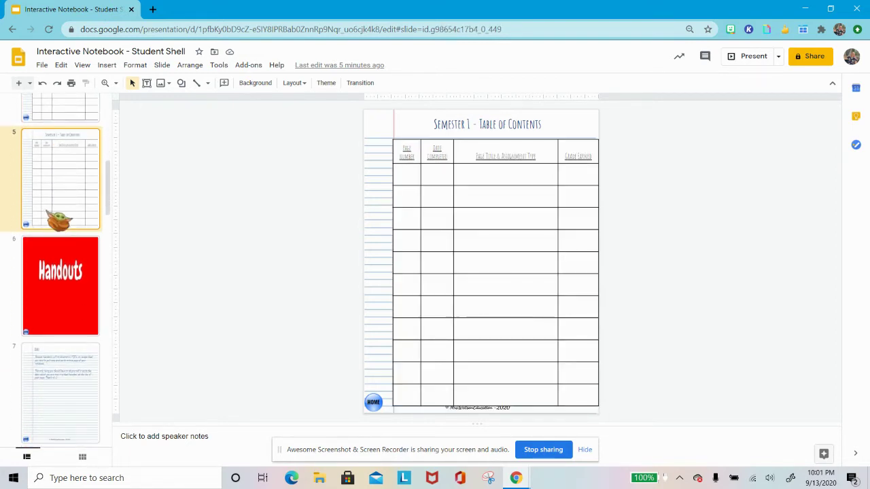
scroll(72, 182, down, 1)
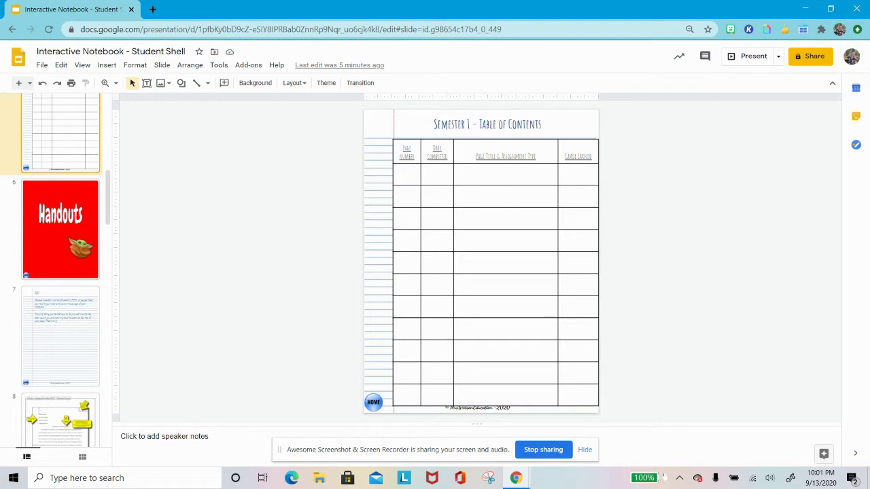
- Examine the Handouts section's guide page on slide 7 and the MLA submission format sample on slide 8
click(79, 248)
click(75, 310)
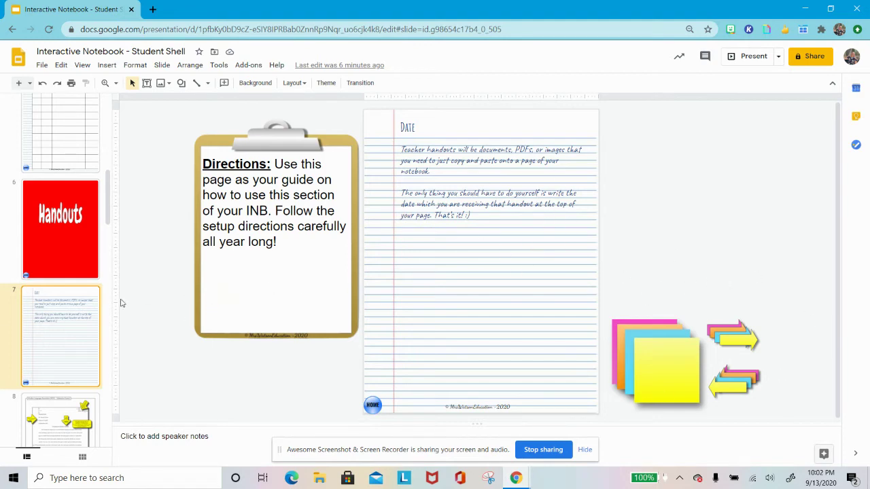
scroll(60, 281, down, 1)
scroll(60, 281, down, 3)
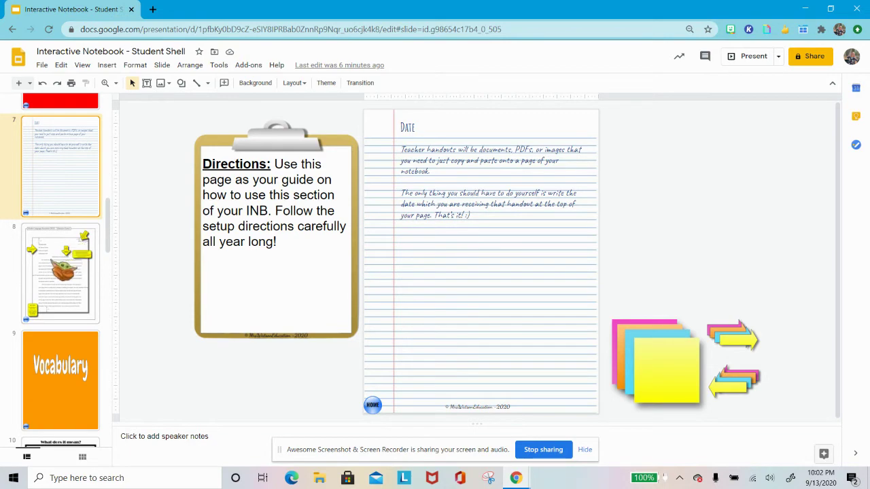
click(62, 269)
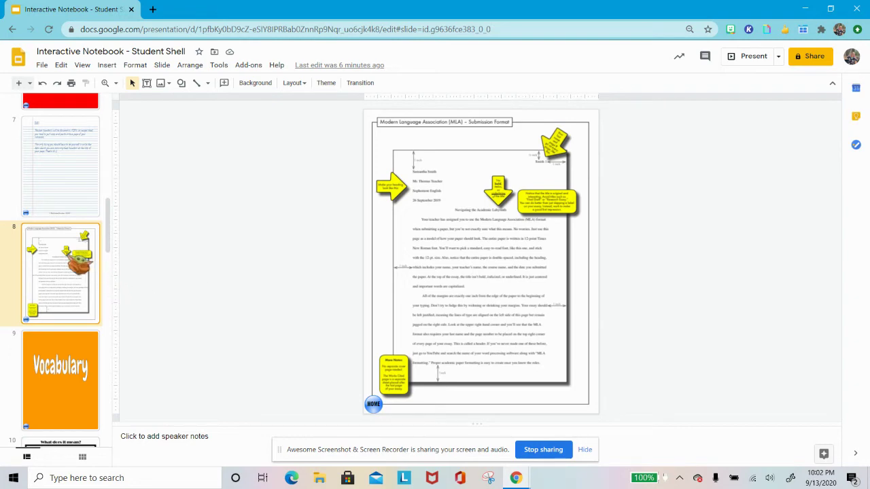
- Read the directions on the Vocabulary section slide, and open the Week 1 Vocabulary List slide
scroll(68, 265, down, 2)
click(64, 252)
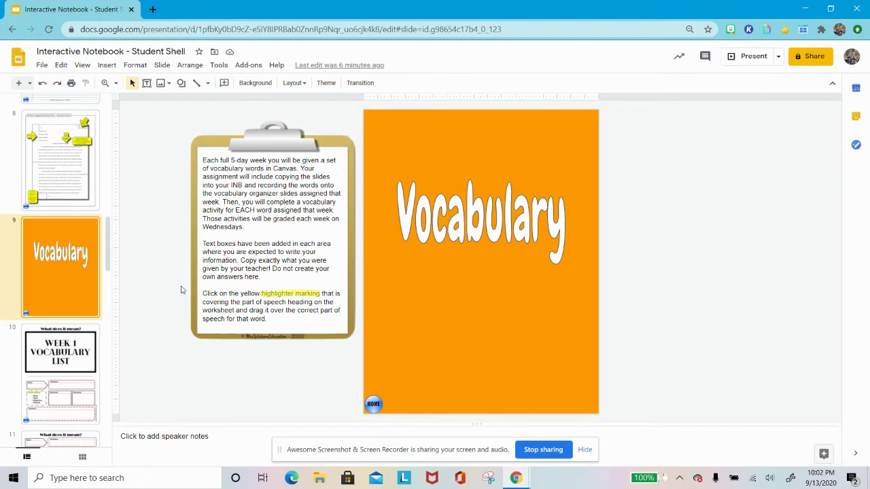
scroll(58, 245, down, 5)
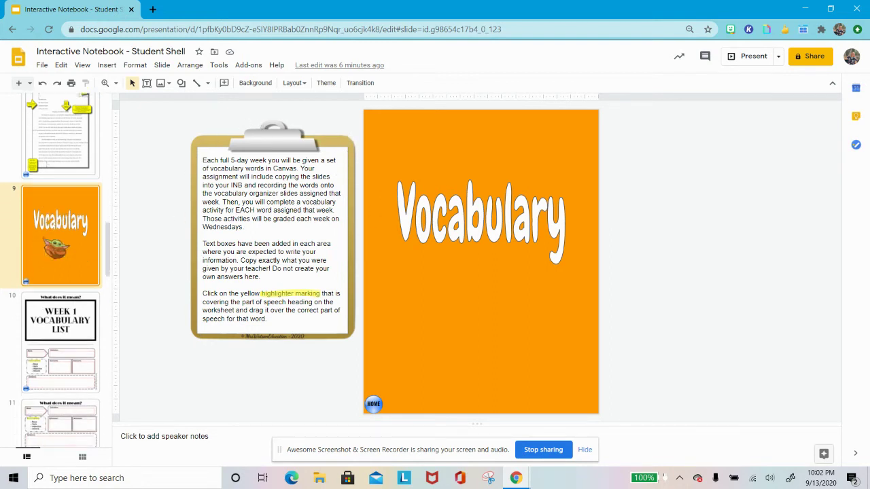
click(61, 202)
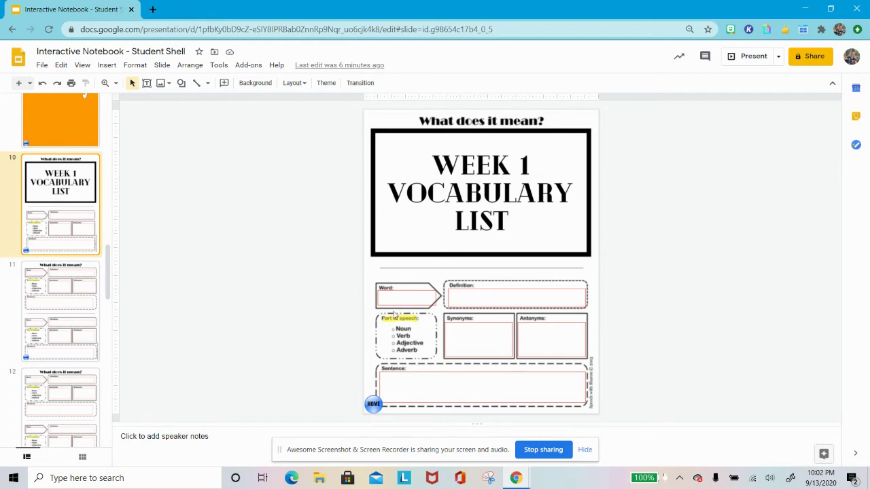
- Move the yellow highlighter marking onto Verb, and return it to the Part of speech heading
drag(408, 318, 410, 319)
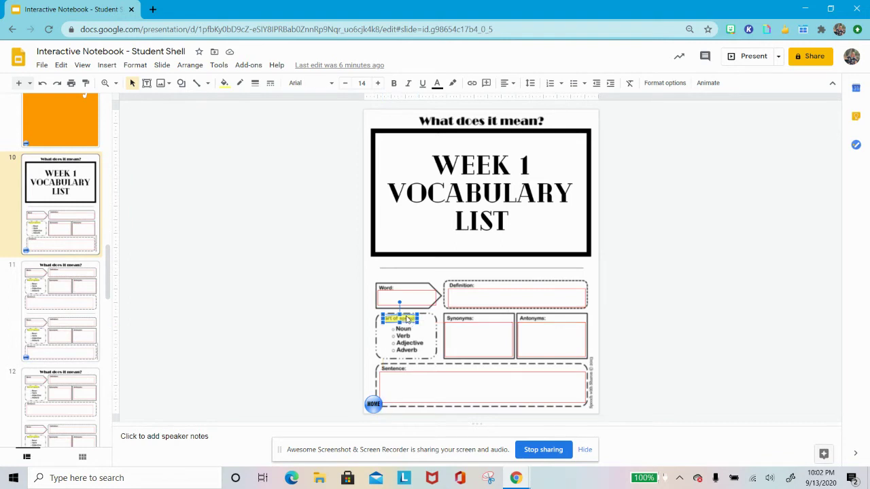
click(416, 335)
click(343, 339)
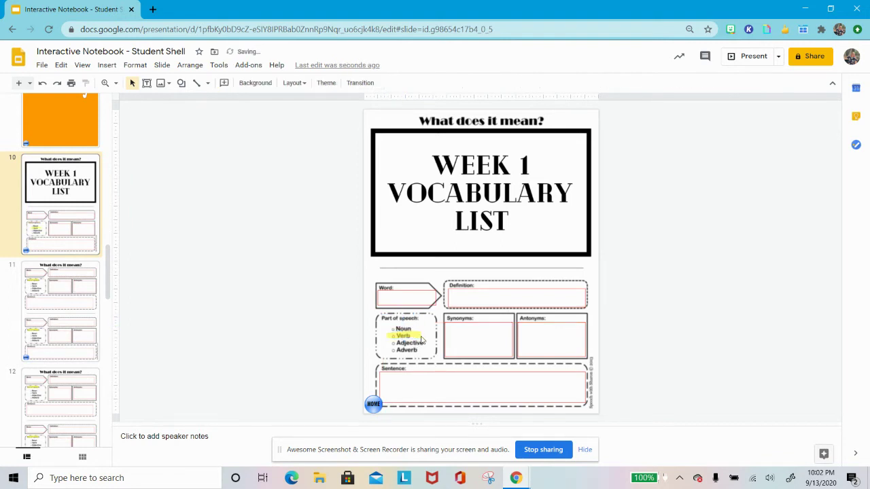
drag(419, 338, 408, 321)
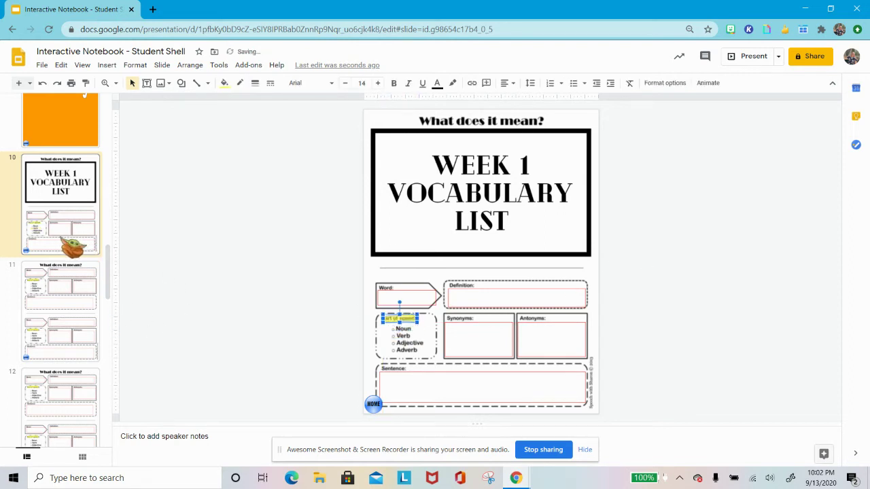
- Examine the blank vocabulary organizer slides 11 and 12 and the Reading section slide with its directions
click(60, 299)
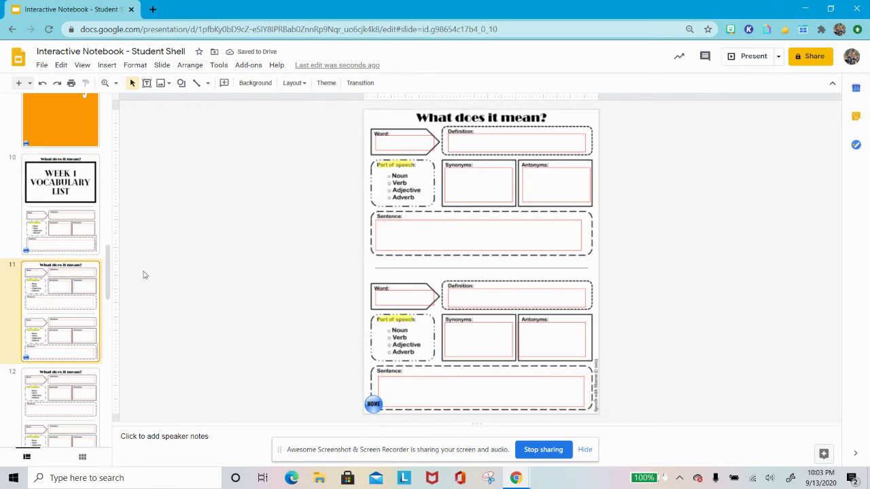
key(Down)
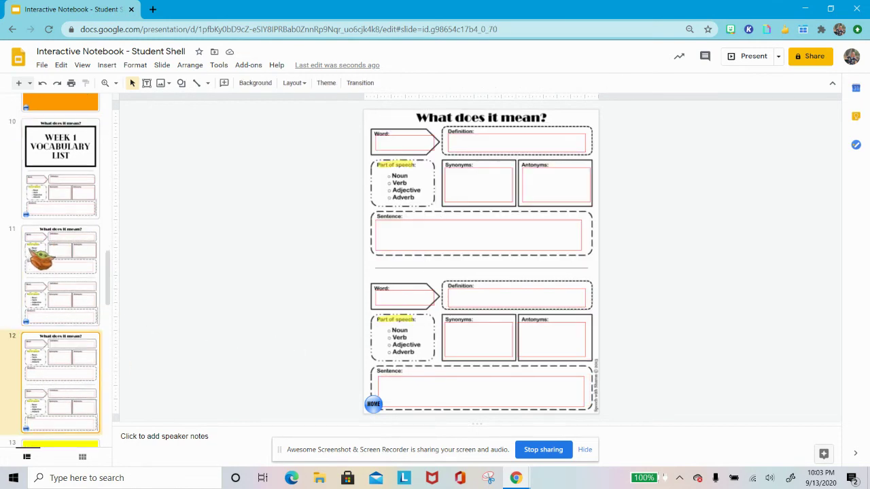
scroll(60, 272, down, 1)
drag(68, 255, 80, 196)
scroll(76, 242, down, 1)
scroll(63, 237, down, 1)
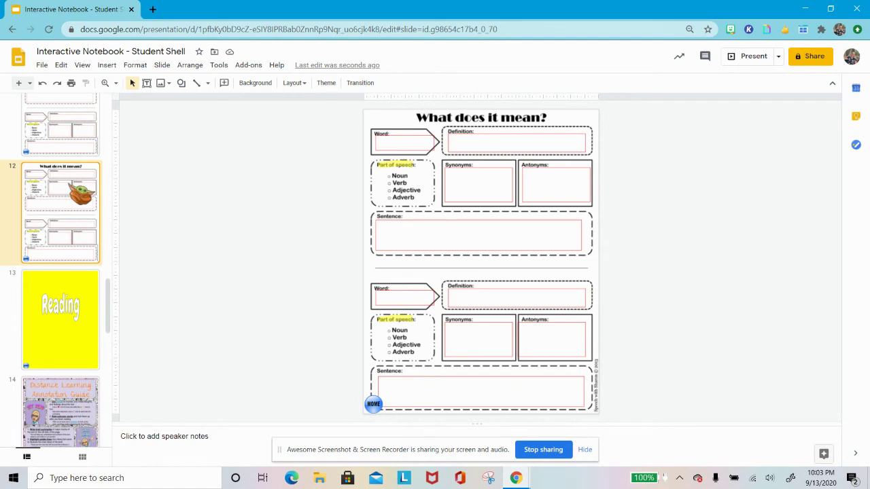
scroll(80, 196, down, 1)
drag(80, 196, 73, 273)
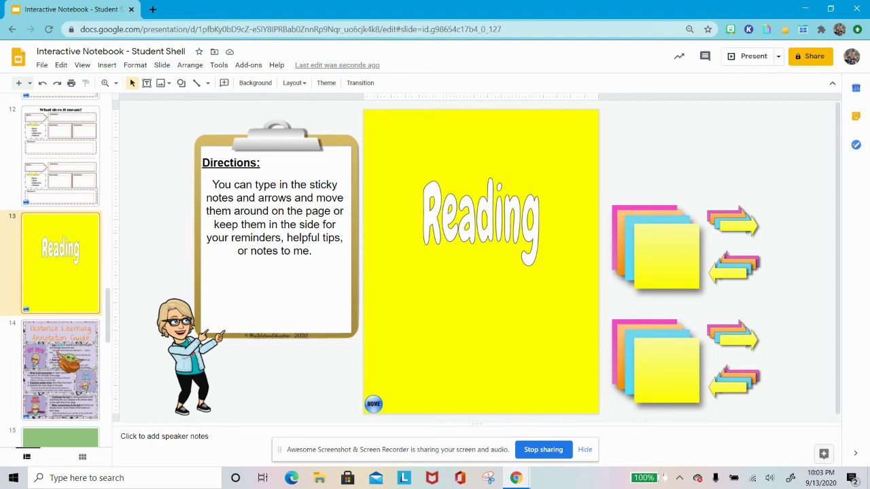
- Examine the Distance Learning Annotation Guide and the Writing section slide, and continue towards the Figurative Language slide
click(60, 371)
scroll(68, 359, down, 3)
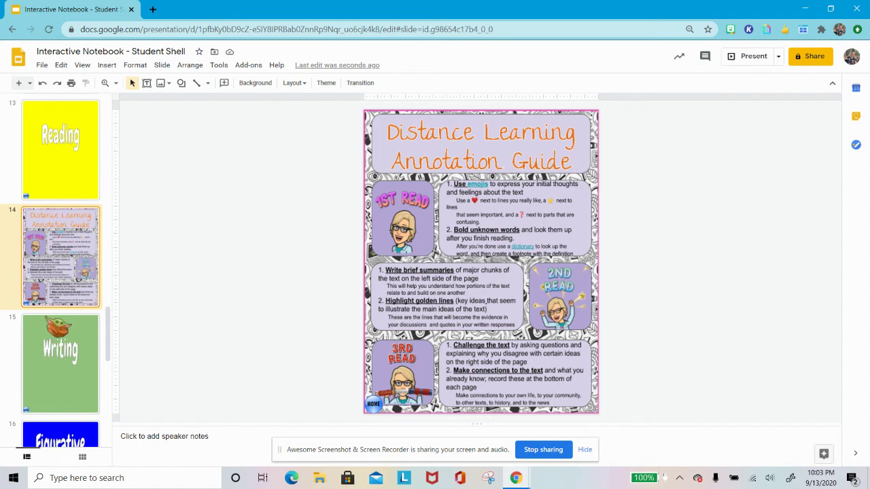
scroll(59, 272, down, 1)
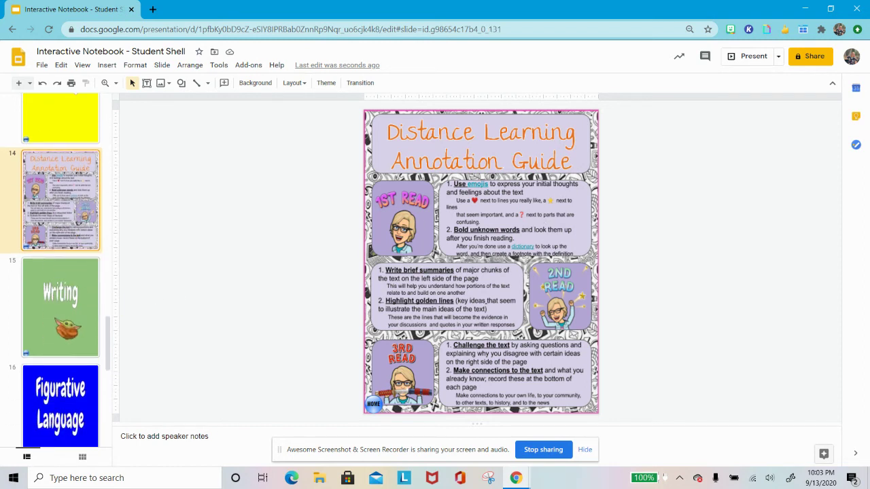
click(60, 308)
scroll(60, 272, down, 1)
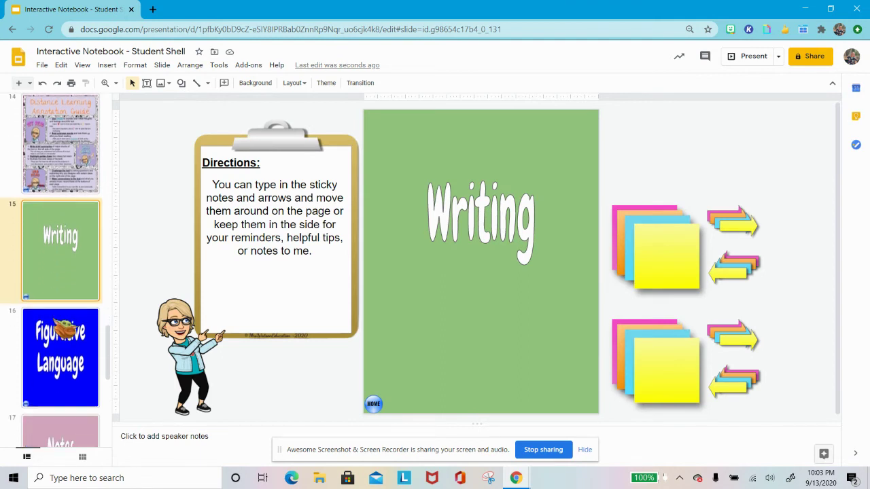
scroll(60, 289, down, 1)
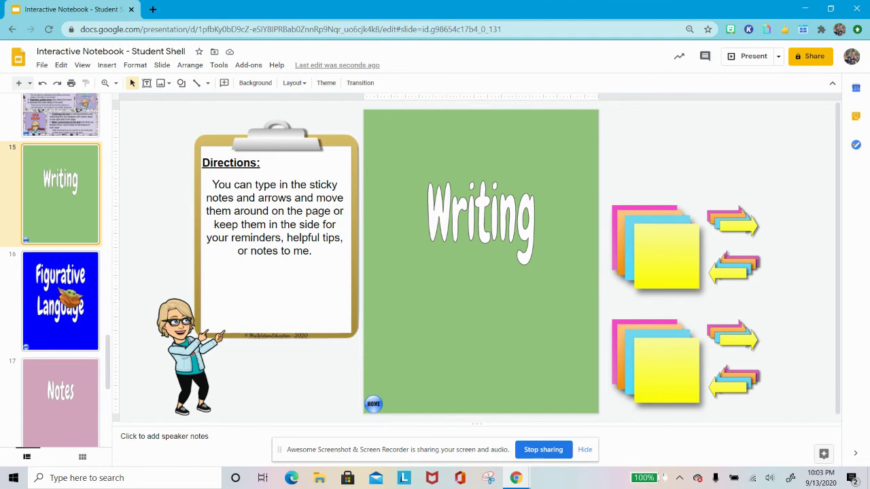
- View the Figurative Language section slide and the Notes section slide that follows it
click(69, 299)
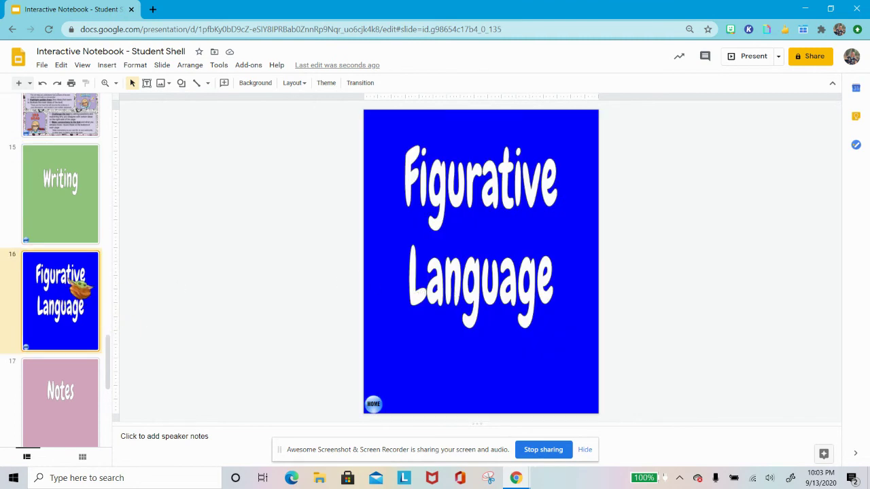
scroll(72, 279, down, 1)
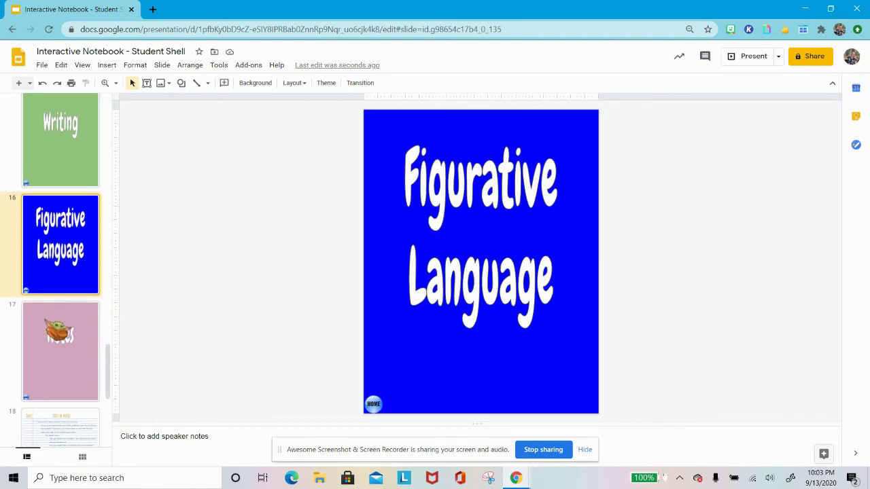
scroll(57, 330, down, 1)
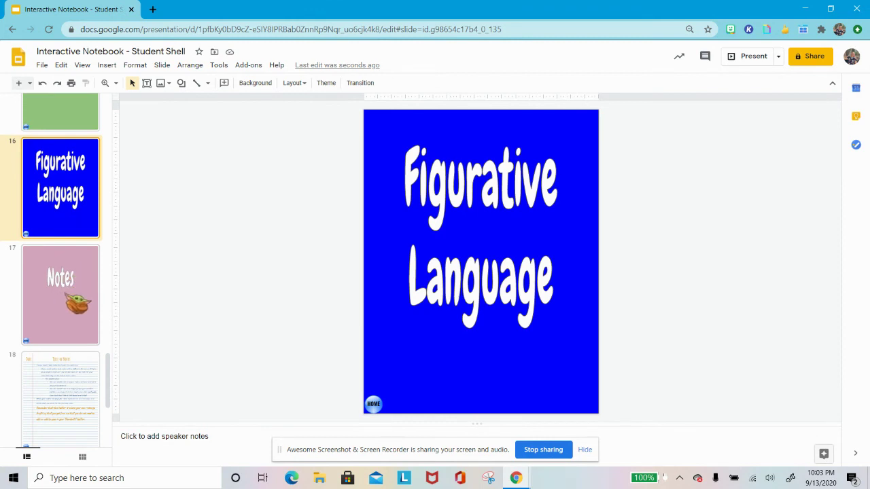
key(Down)
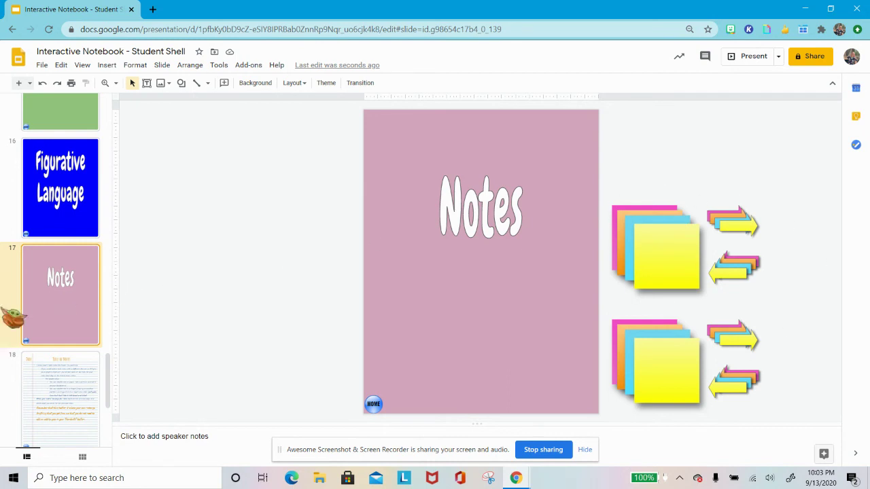
- Examine the note-taking guide on slide 18 and the directions on the Highlight Your Titles and More Highlights! slides
scroll(61, 285, down, 1)
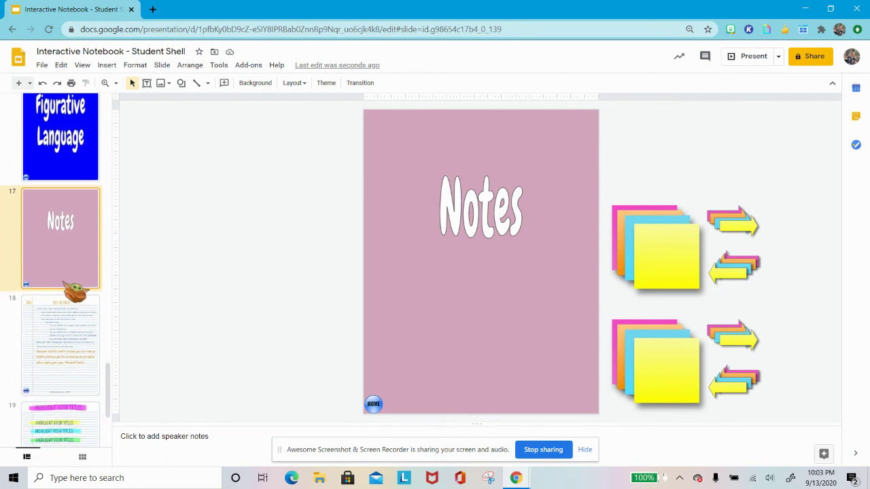
key(Down)
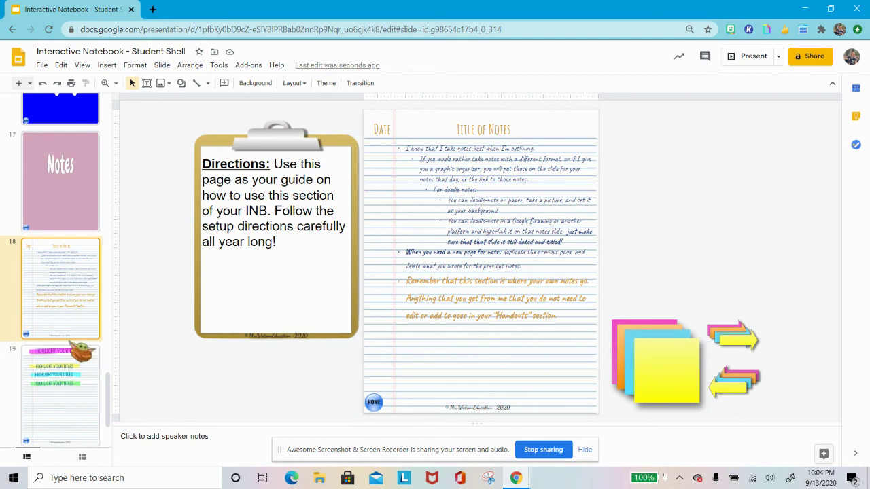
key(Down)
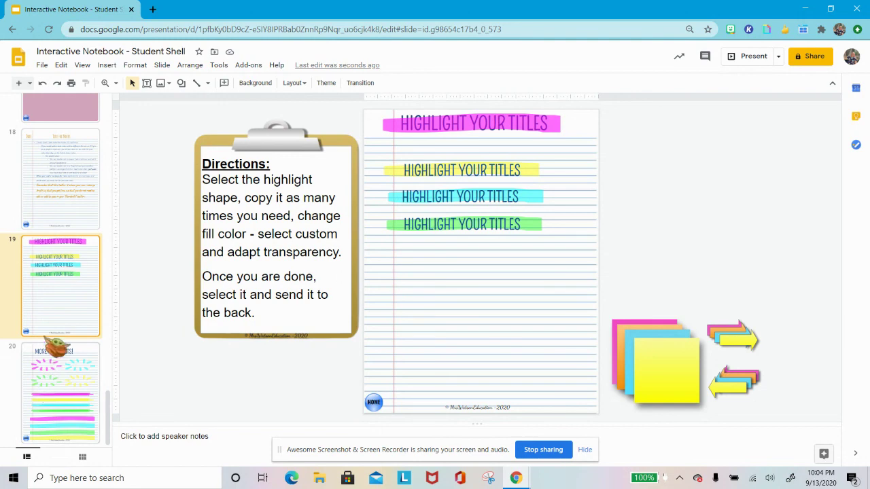
key(Down)
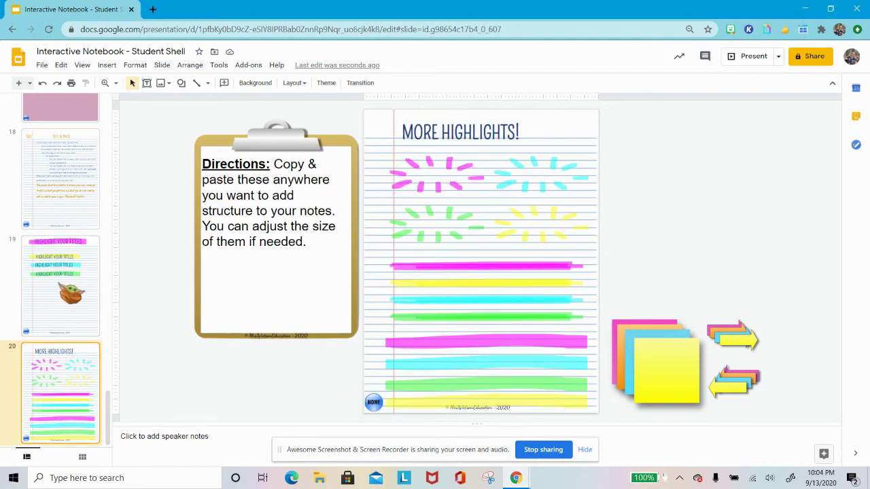
key(Up)
key(Down)
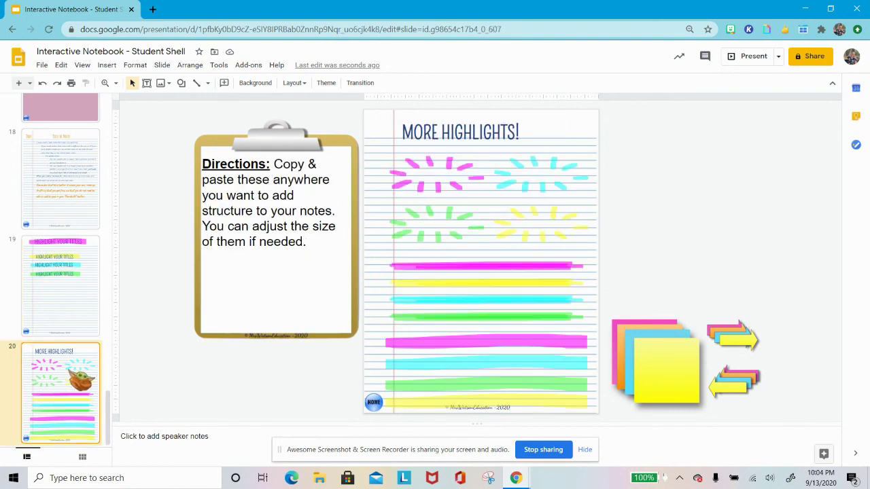